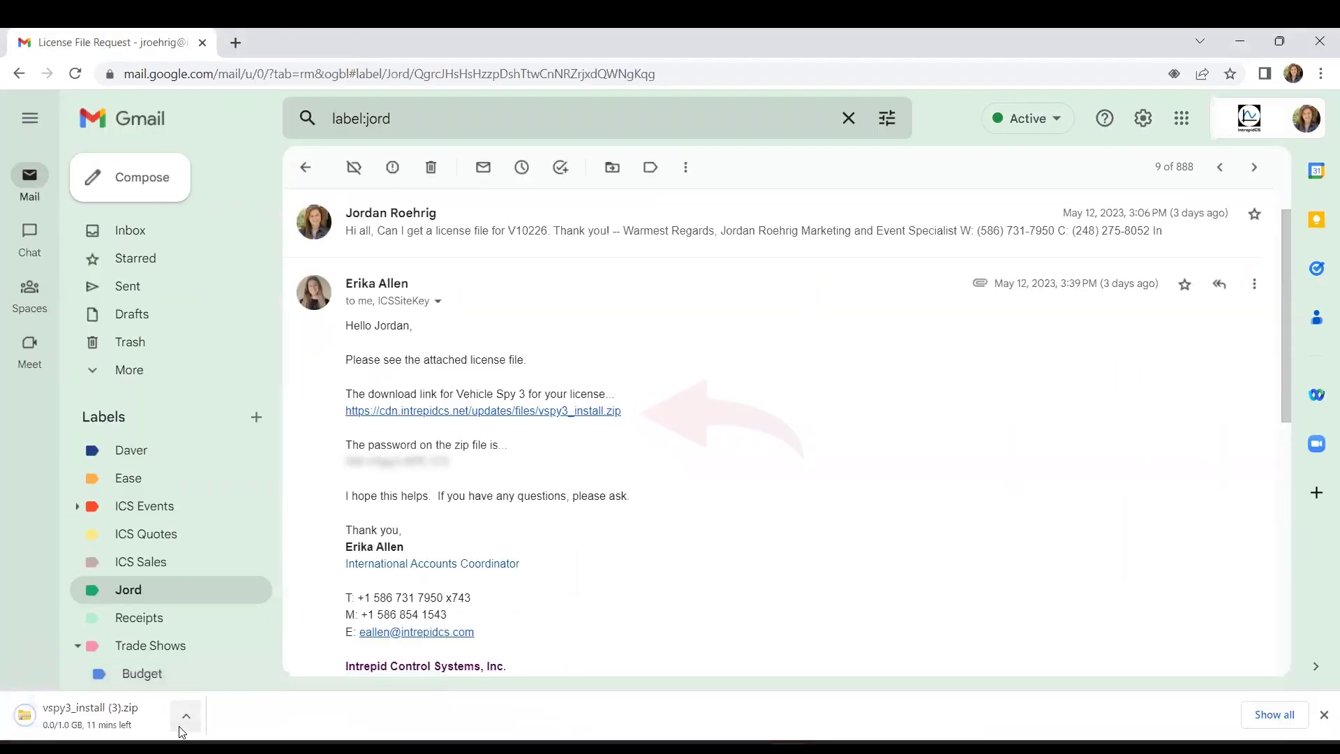
# Set the vspy3_install (3).zip download to open automatically once it finishes.
pyautogui.click(184, 716)
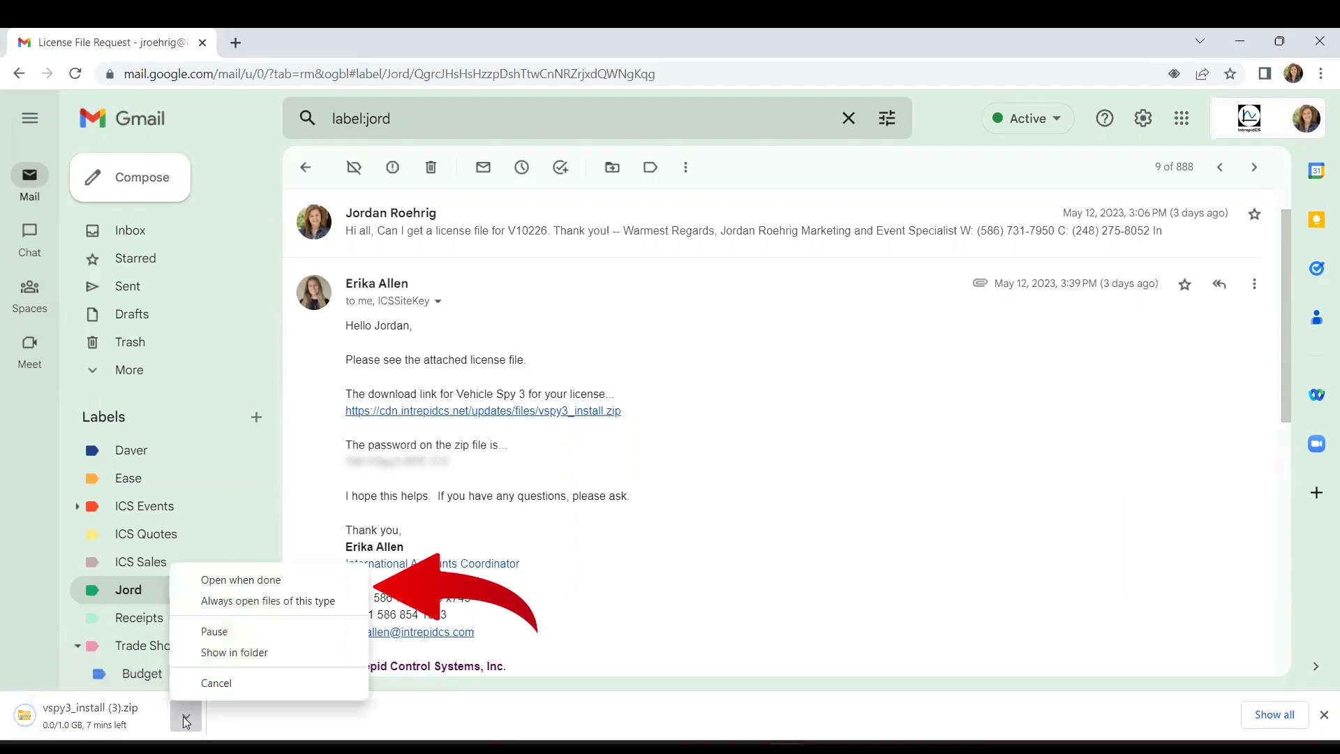
pyautogui.click(299, 581)
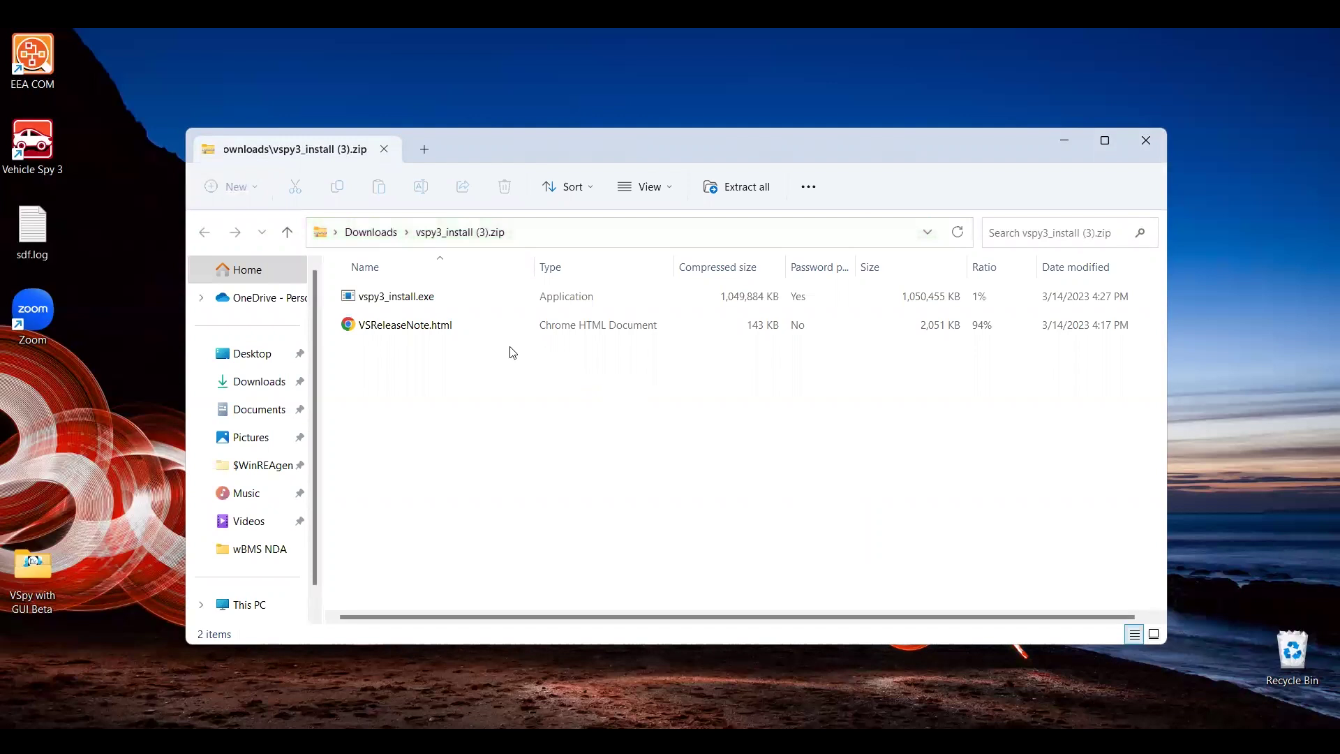
# Open vspy3_install.exe inside the zip past the security warning, then return to the Gmail email.
pyautogui.doubleClick(444, 304)
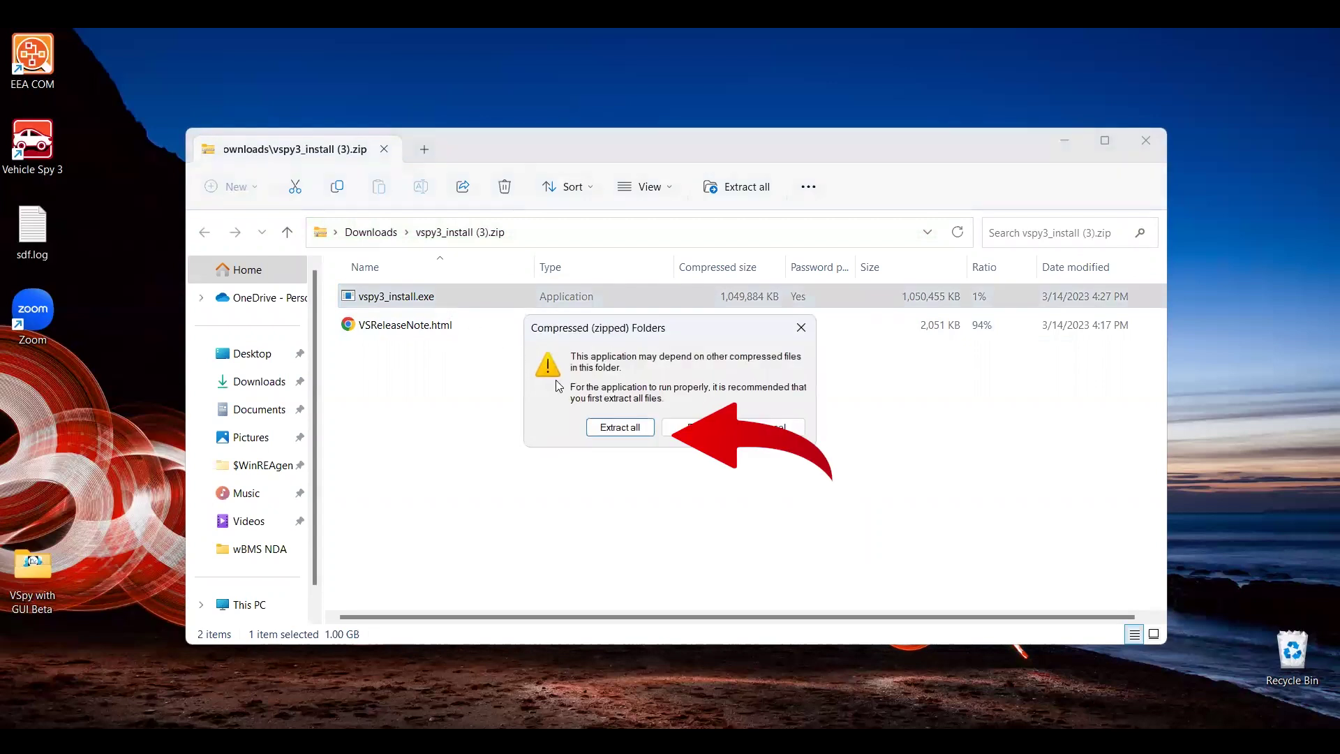
pyautogui.click(635, 428)
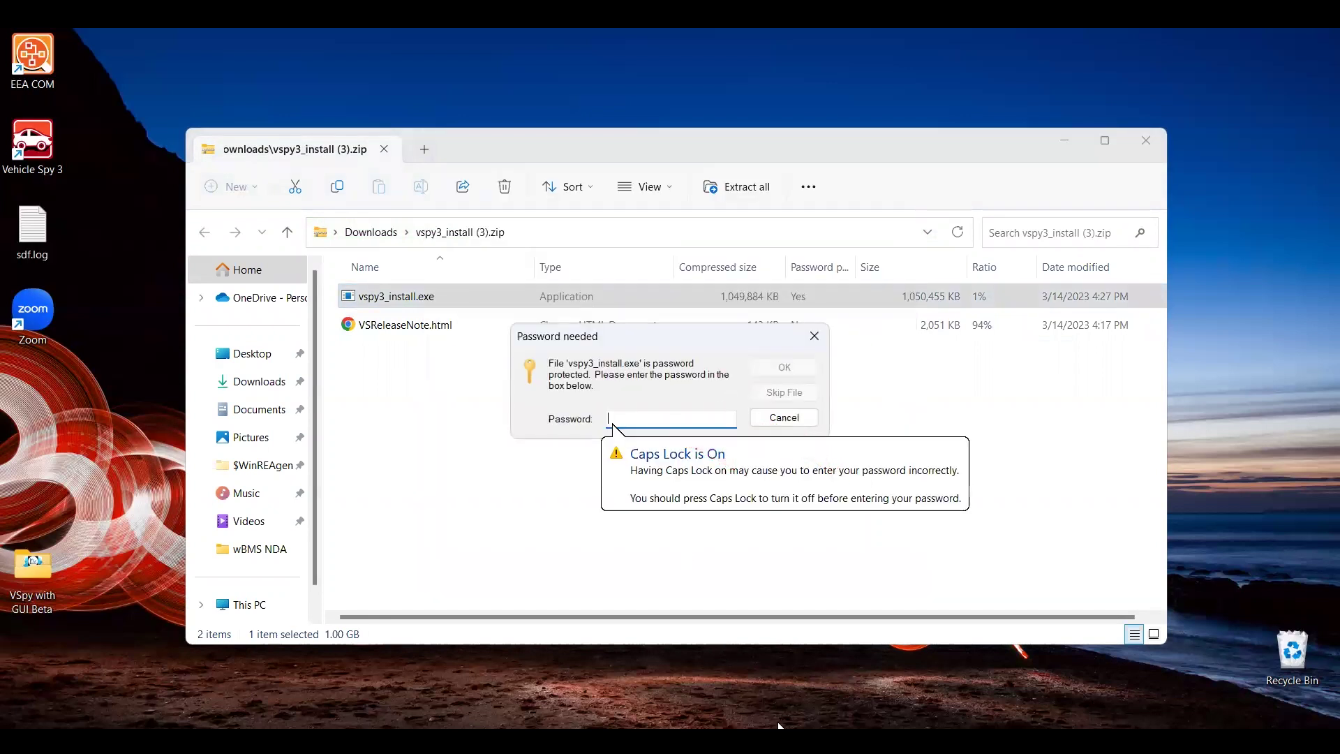
pyautogui.click(705, 667)
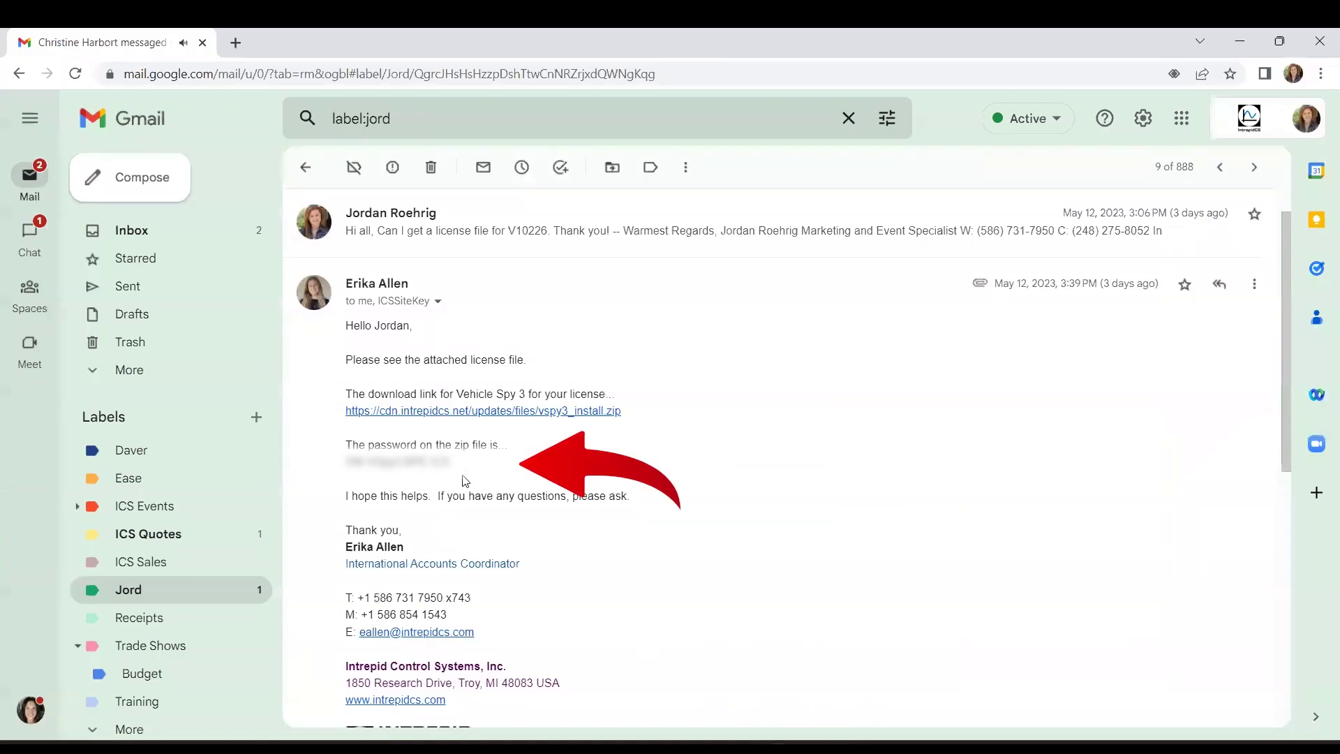
# Copy the zip password from the email into the Password needed prompt and confirm it.
pyautogui.moveTo(450, 461); pyautogui.dragTo(347, 464)
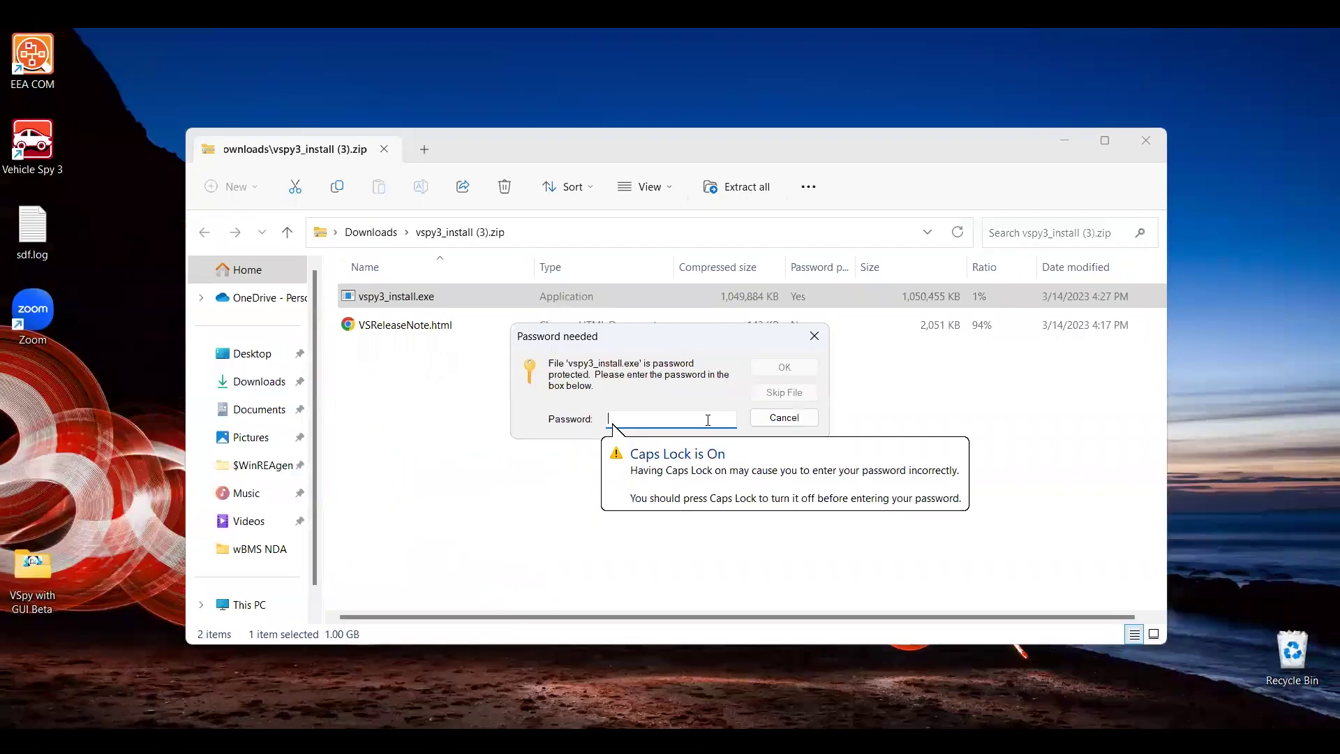
pyautogui.hotkey('ctrl', 'v')
pyautogui.click(797, 367)
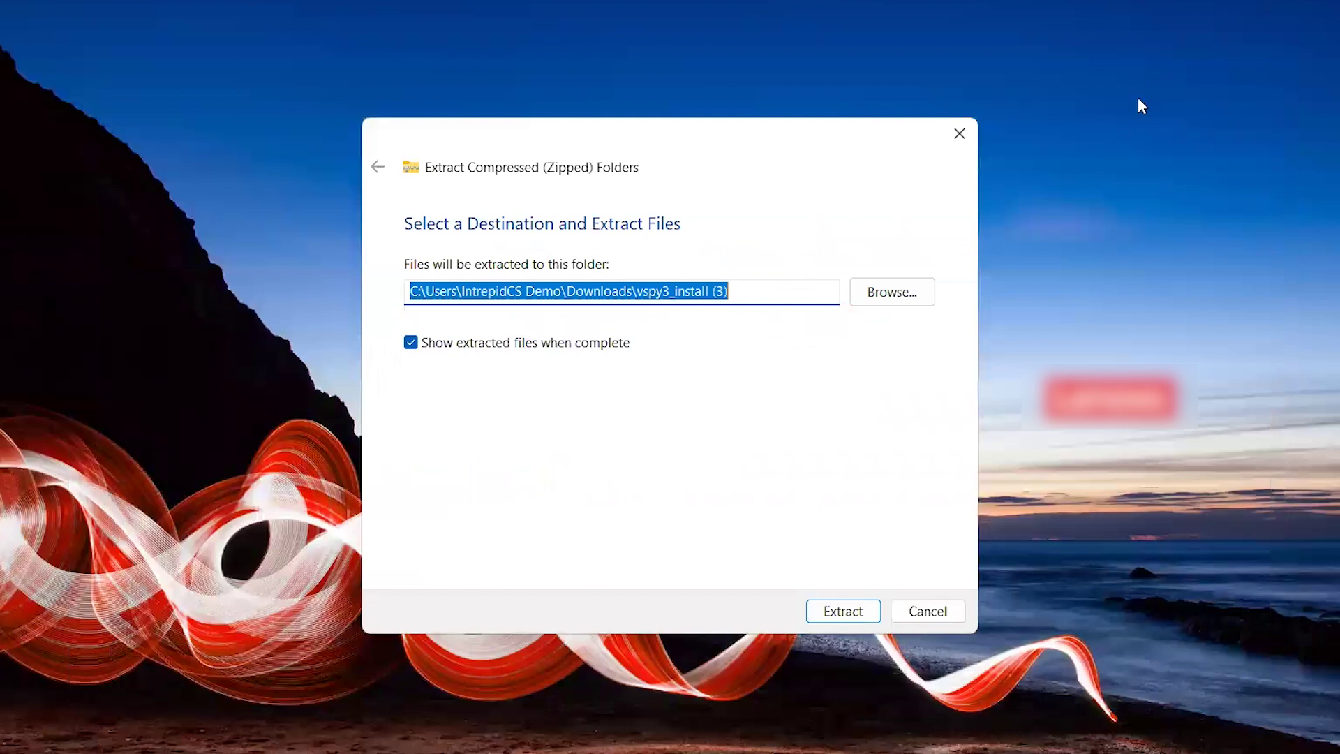
# Extract the zip into Downloads\vspy3_install (3), launch vspy3_install.exe, and minimize Explorer.
pyautogui.click(843, 612)
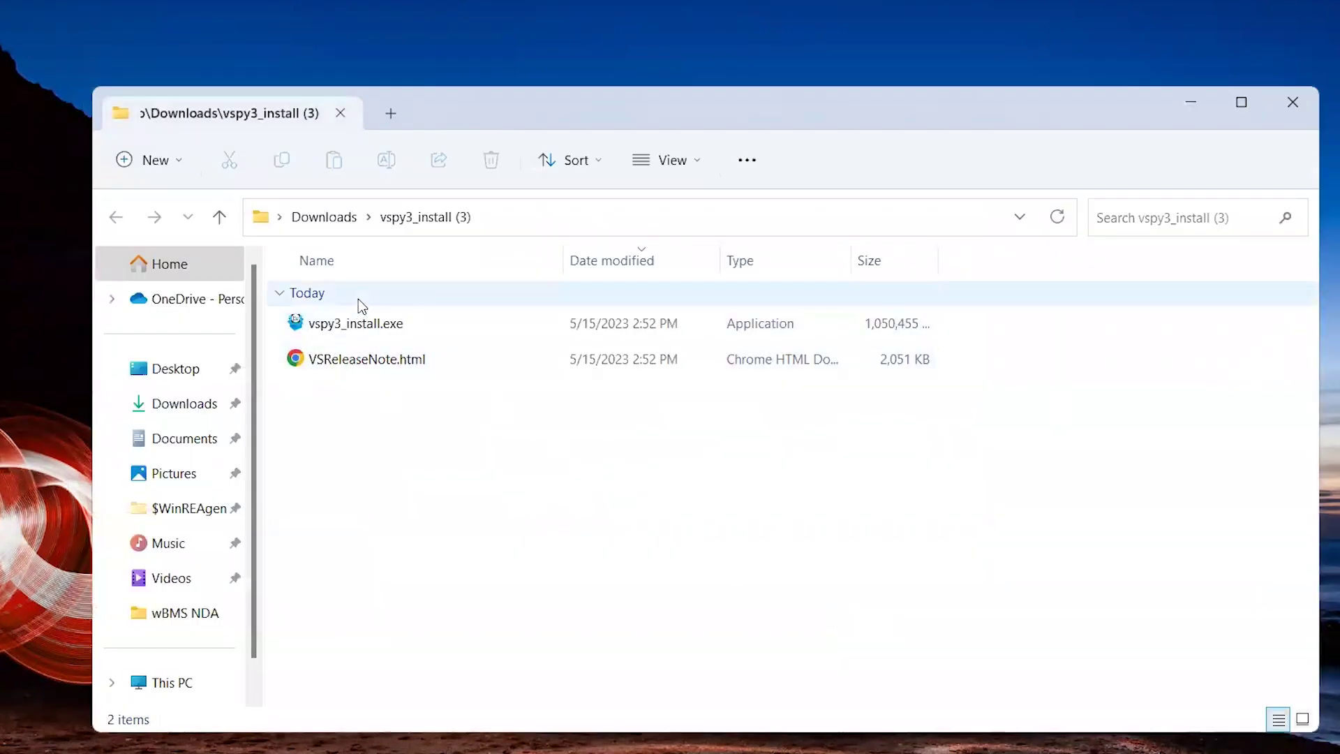
pyautogui.doubleClick(357, 325)
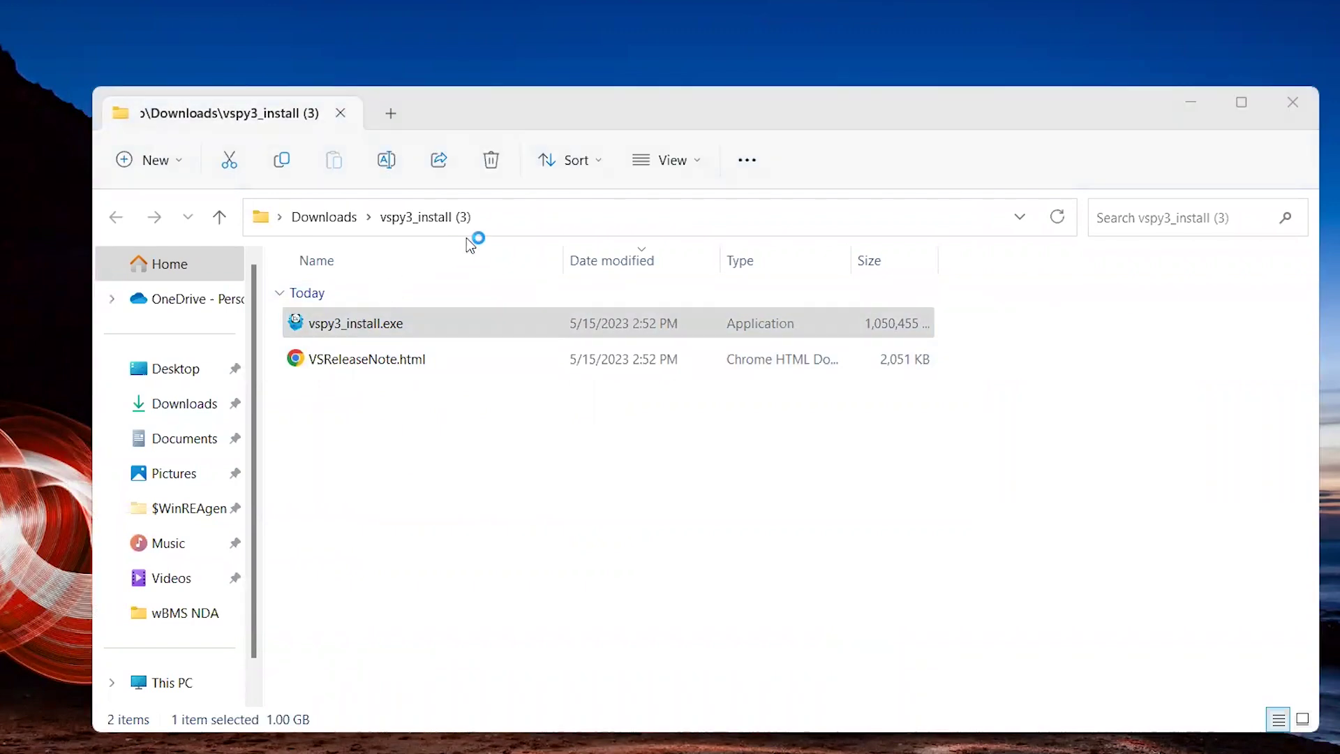
pyautogui.click(1197, 110)
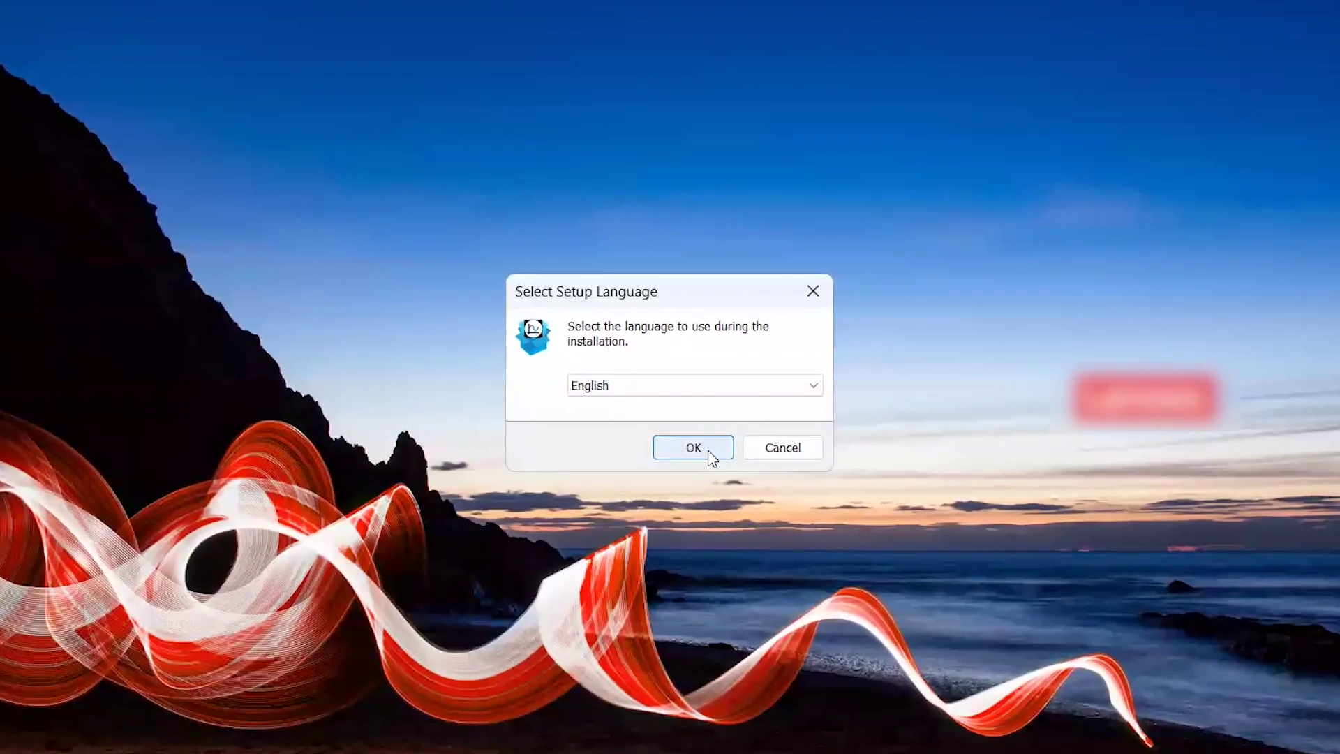
# Keep English as the setup language, pass the Welcome page, and accept the license agreement.
pyautogui.click(705, 452)
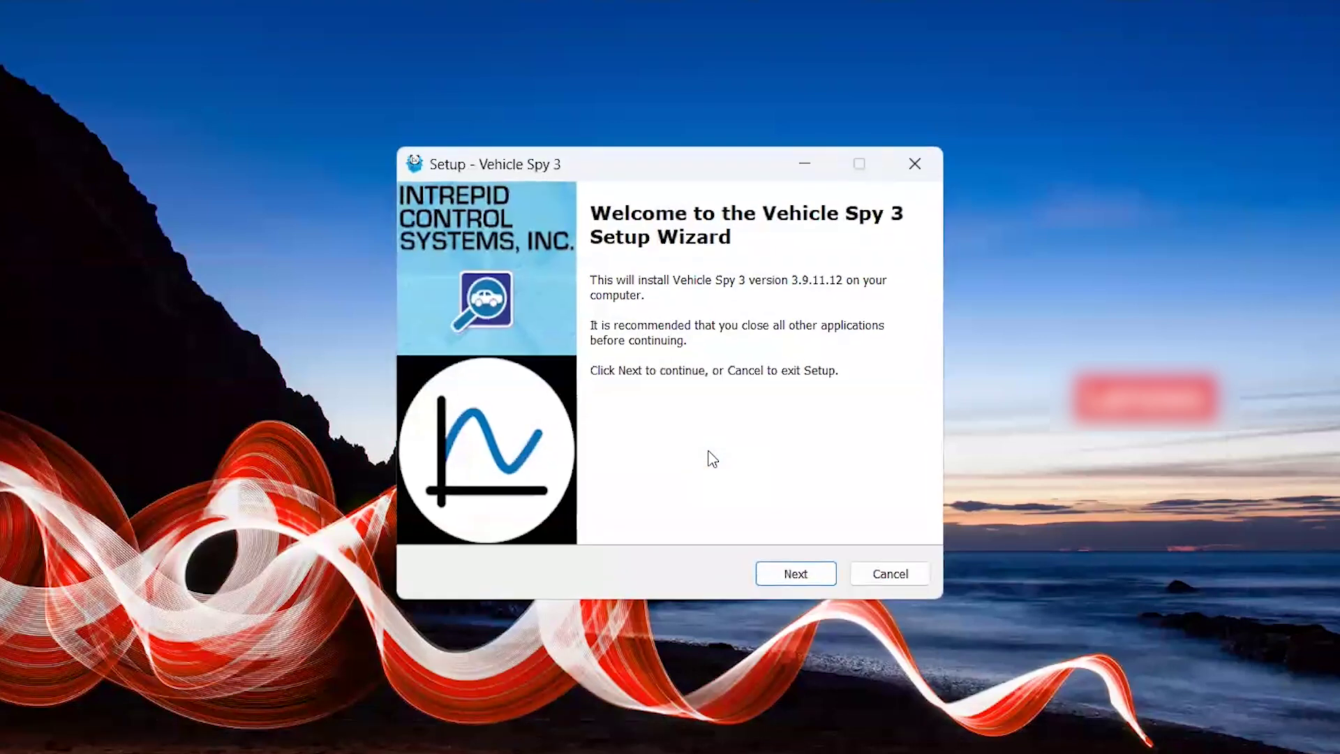
pyautogui.click(802, 576)
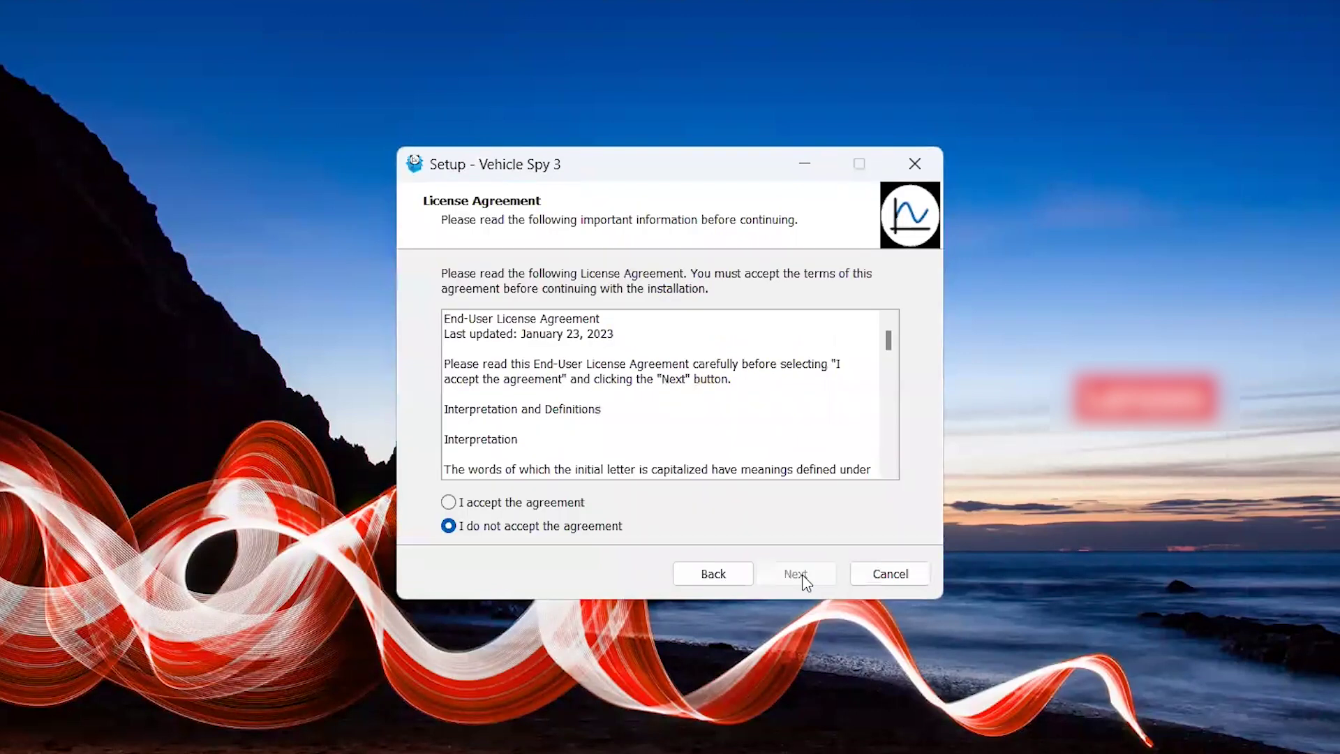
pyautogui.click(449, 501)
pyautogui.click(793, 575)
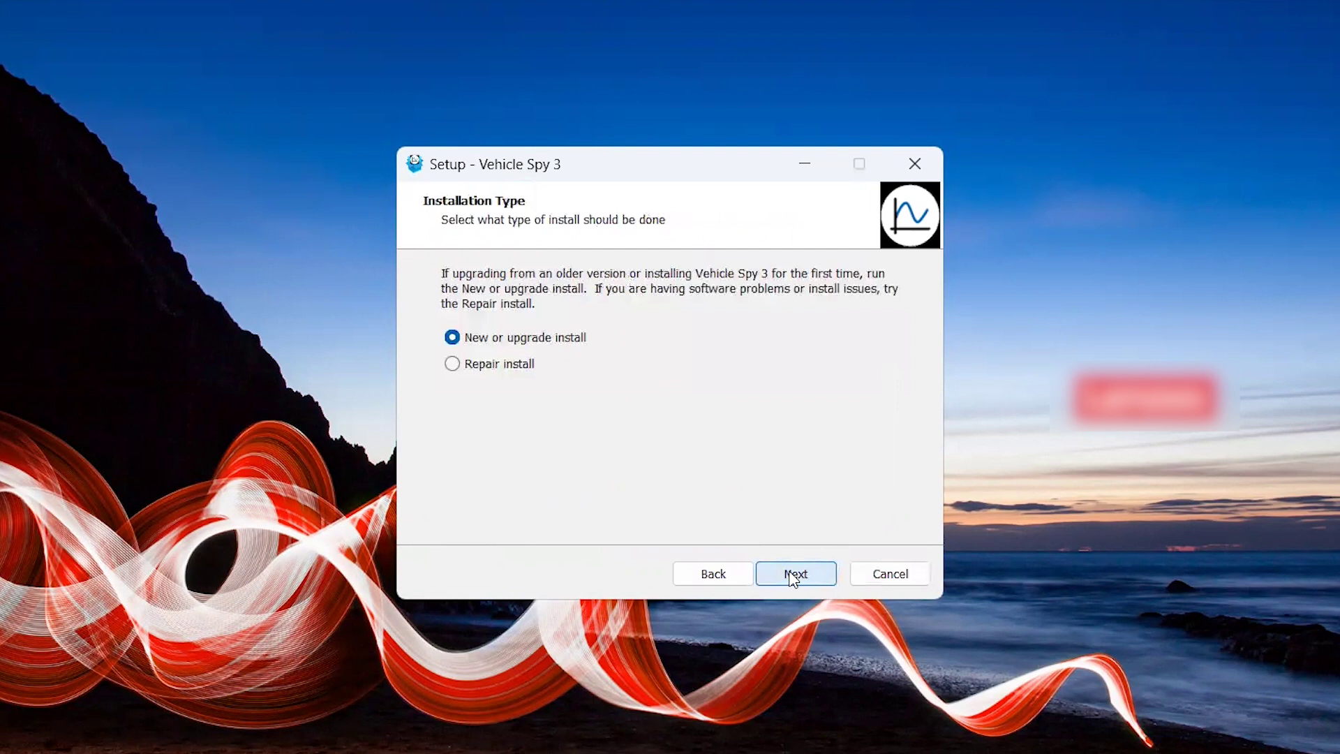
# Accept New or upgrade install, default program, data and Start Menu folders, and the desktop shortcut.
pyautogui.click(793, 577)
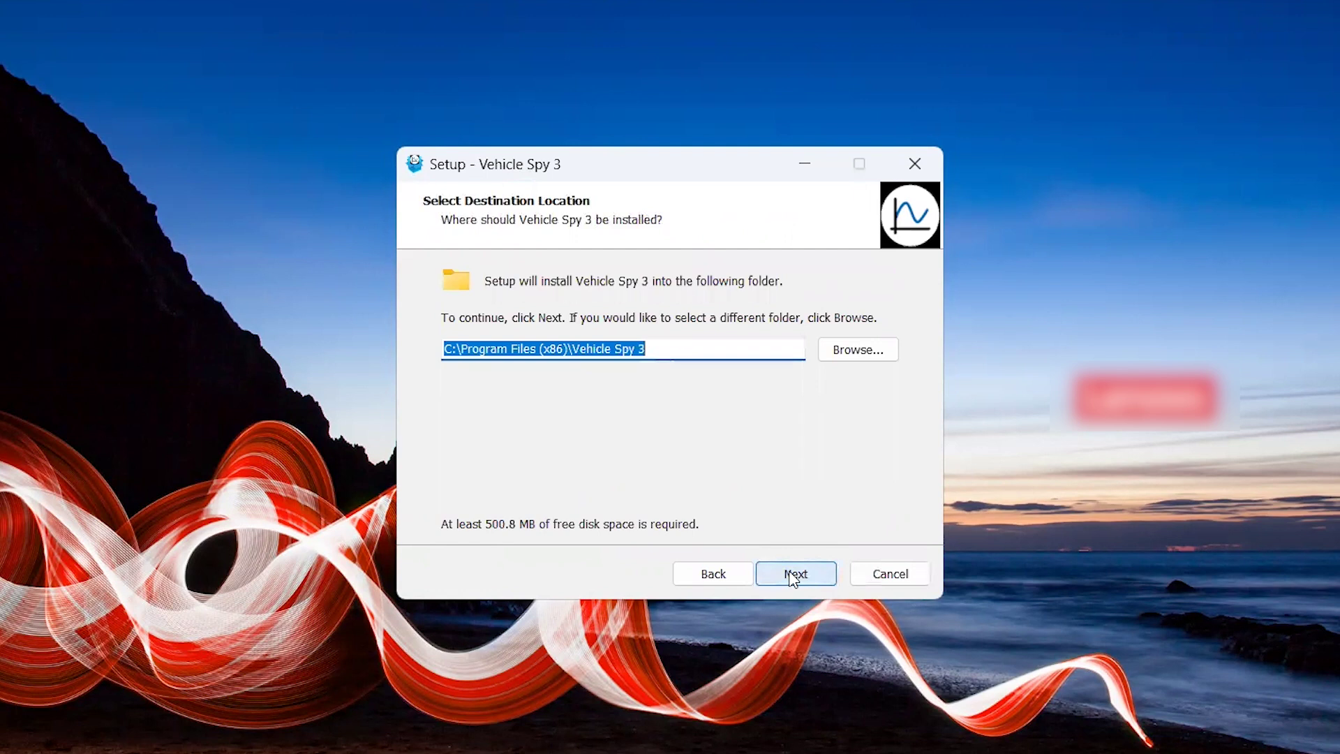
pyautogui.click(793, 575)
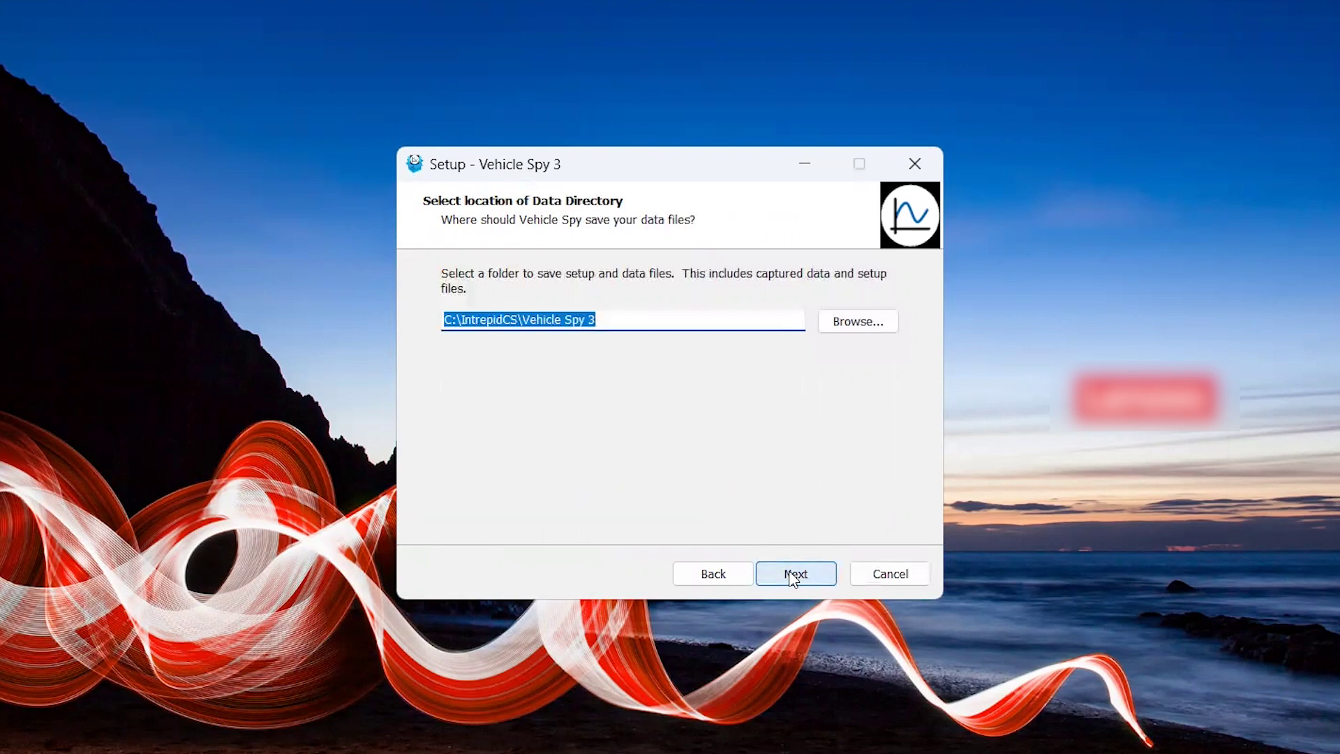
pyautogui.click(793, 575)
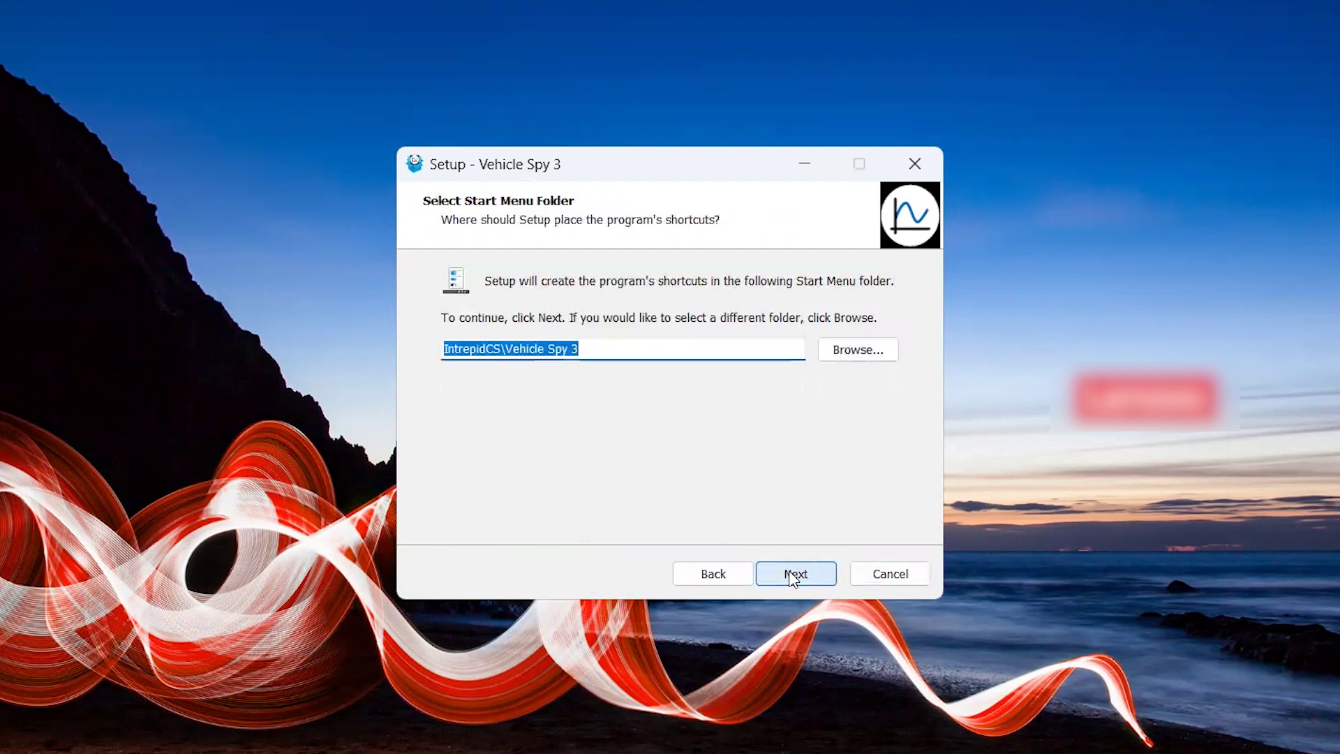
pyautogui.click(792, 575)
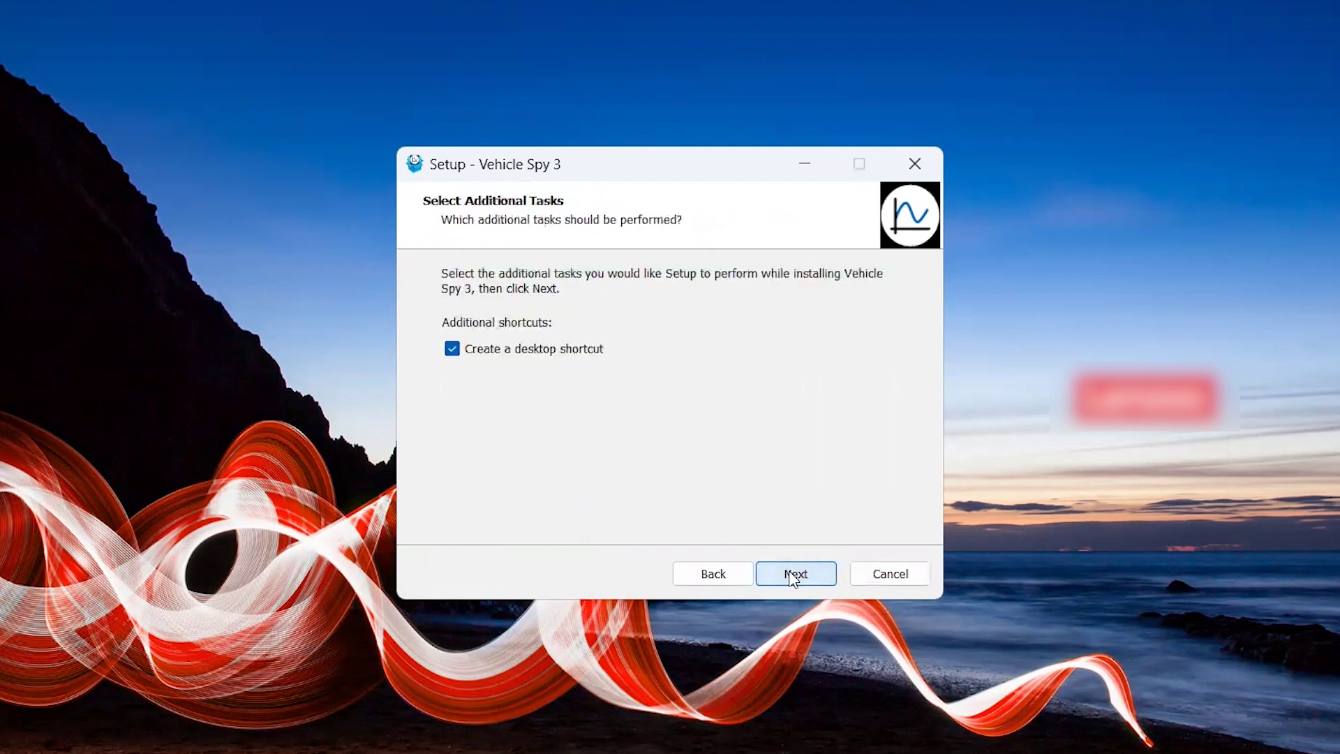
pyautogui.click(792, 575)
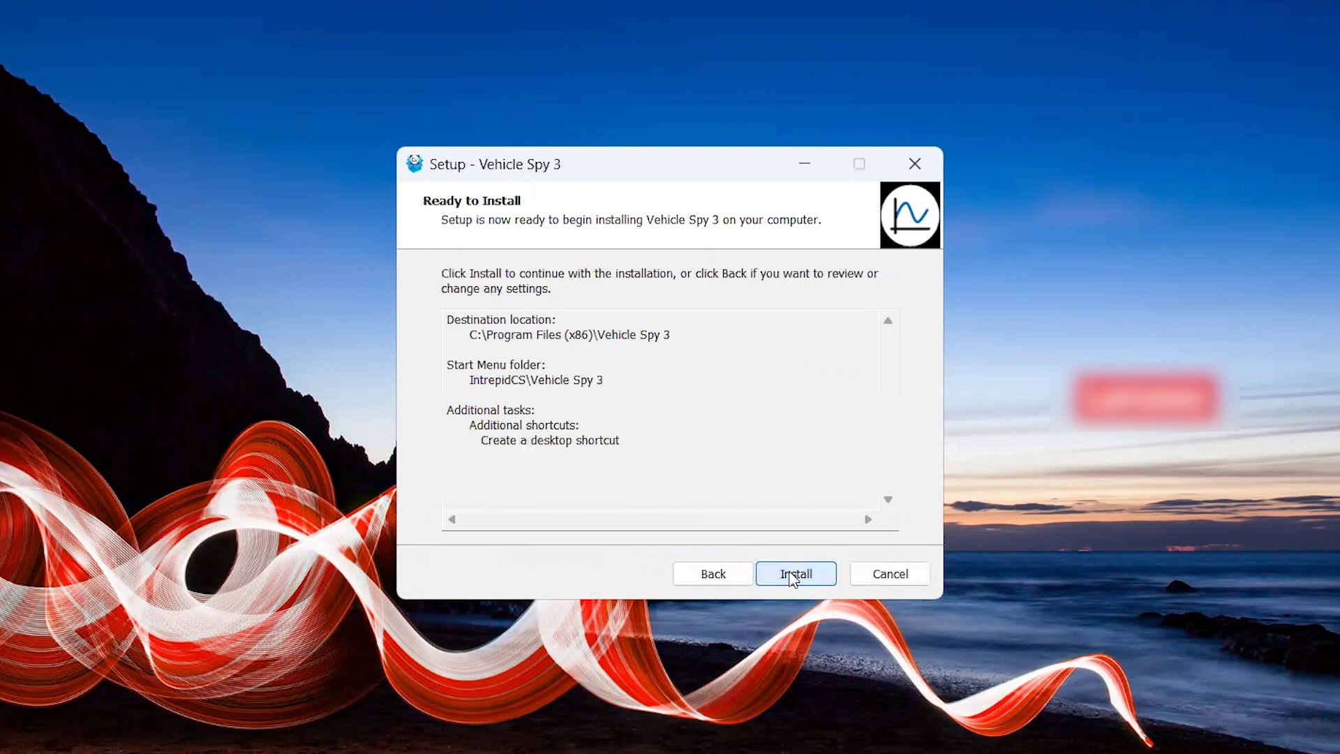
pyautogui.click(793, 575)
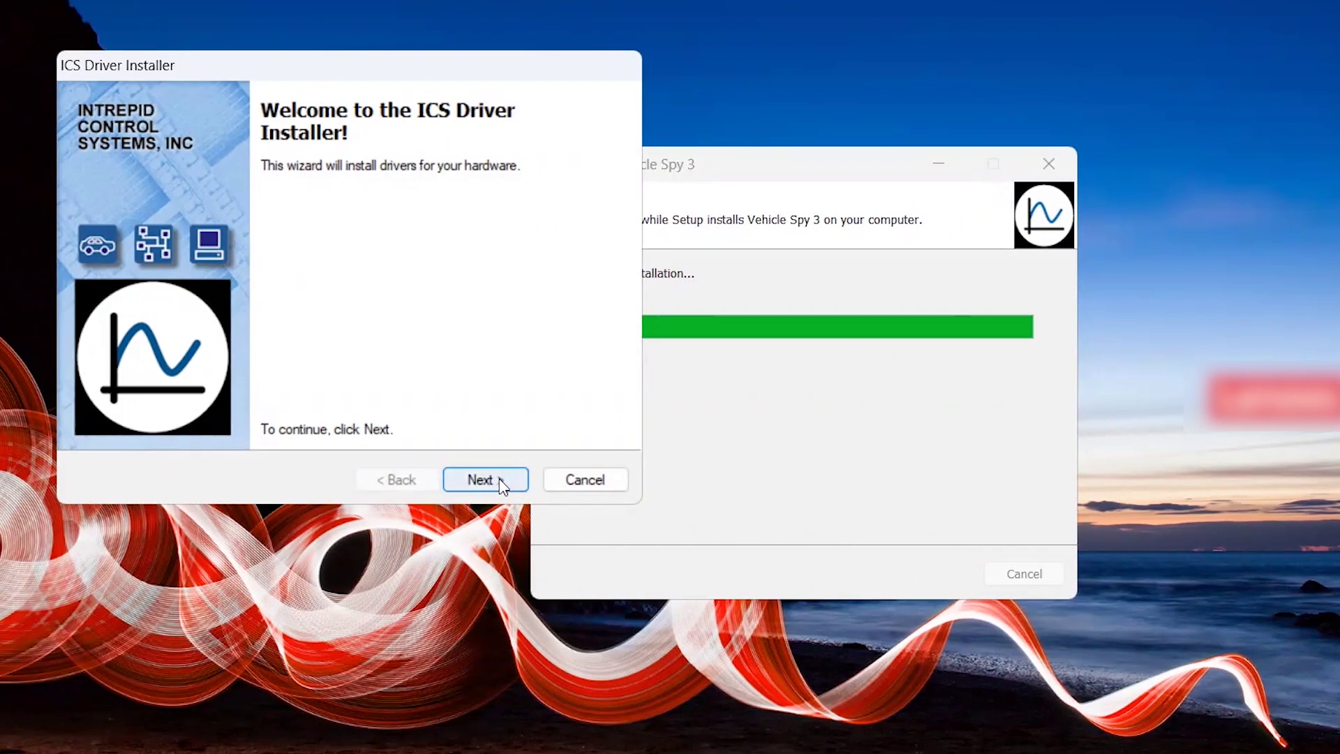
# Run the ICS Driver Installer through to completion.
pyautogui.click(497, 480)
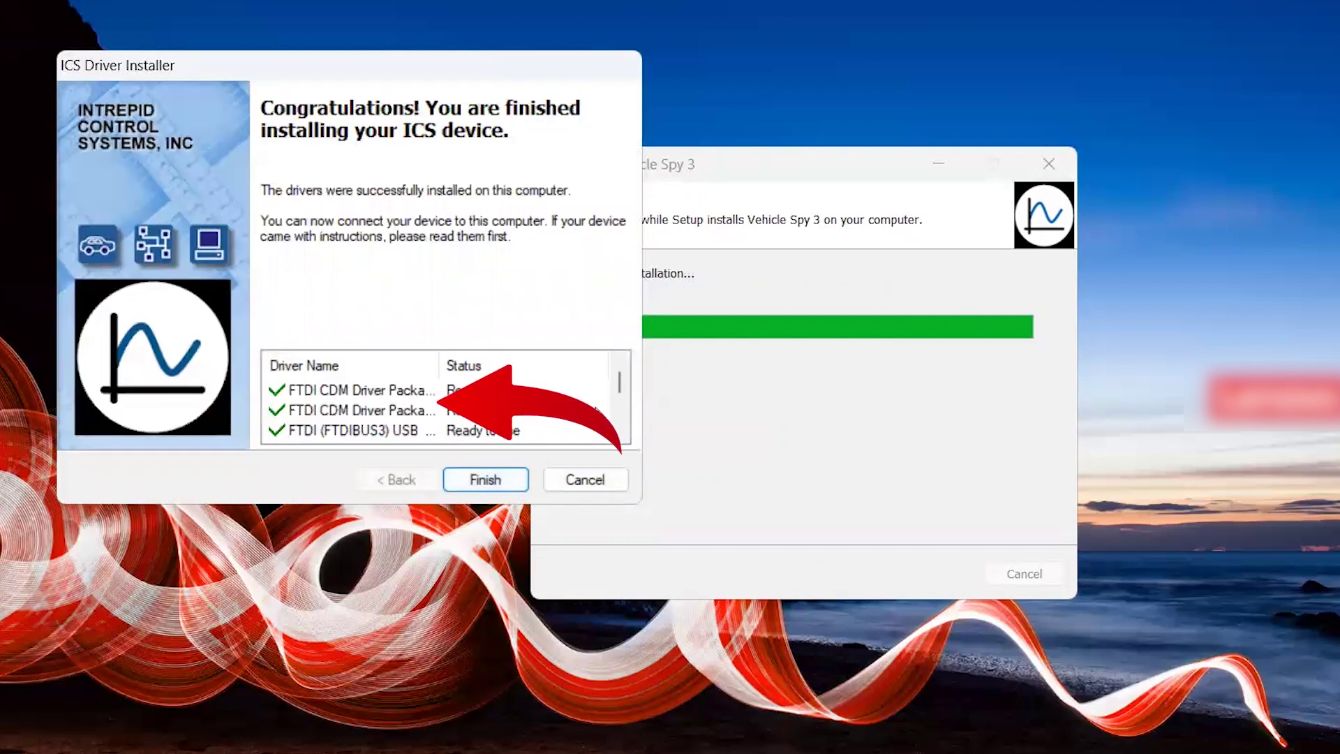
pyautogui.scroll(-1, 621, 398)
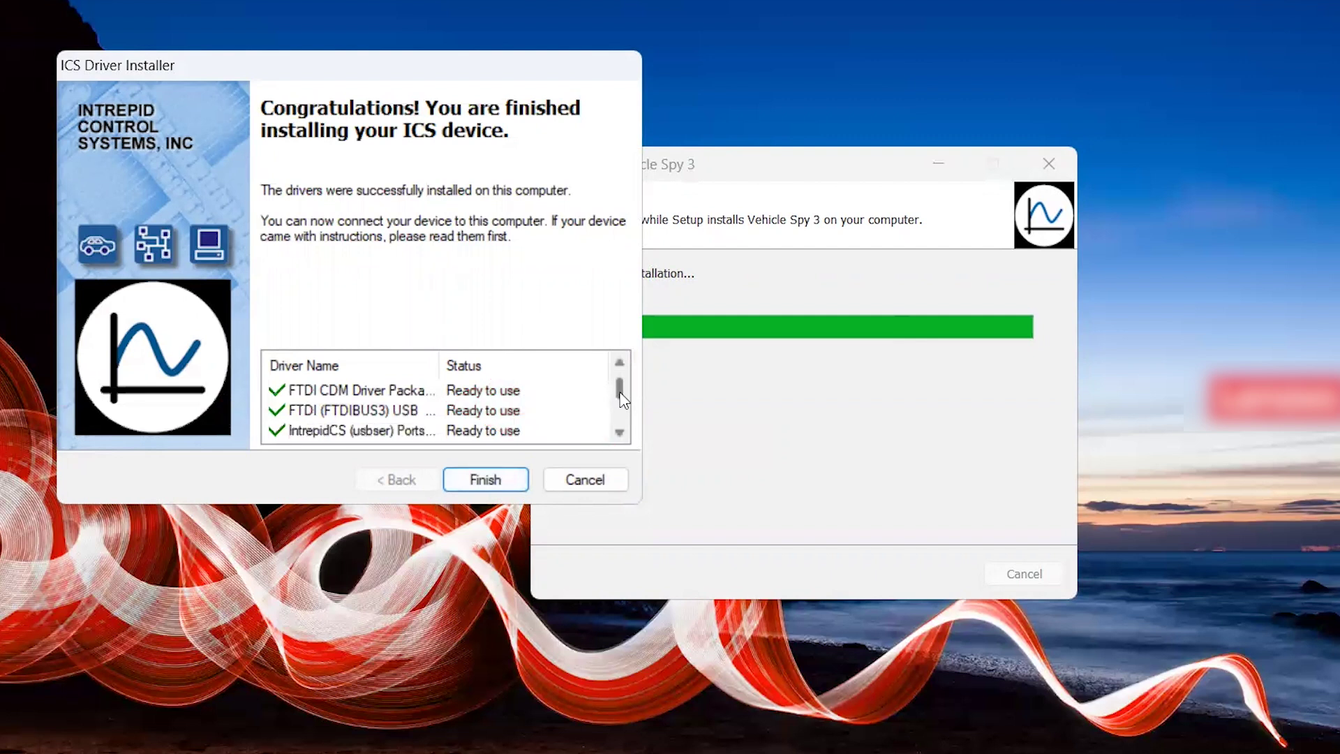
pyautogui.scroll(-3, 623, 399)
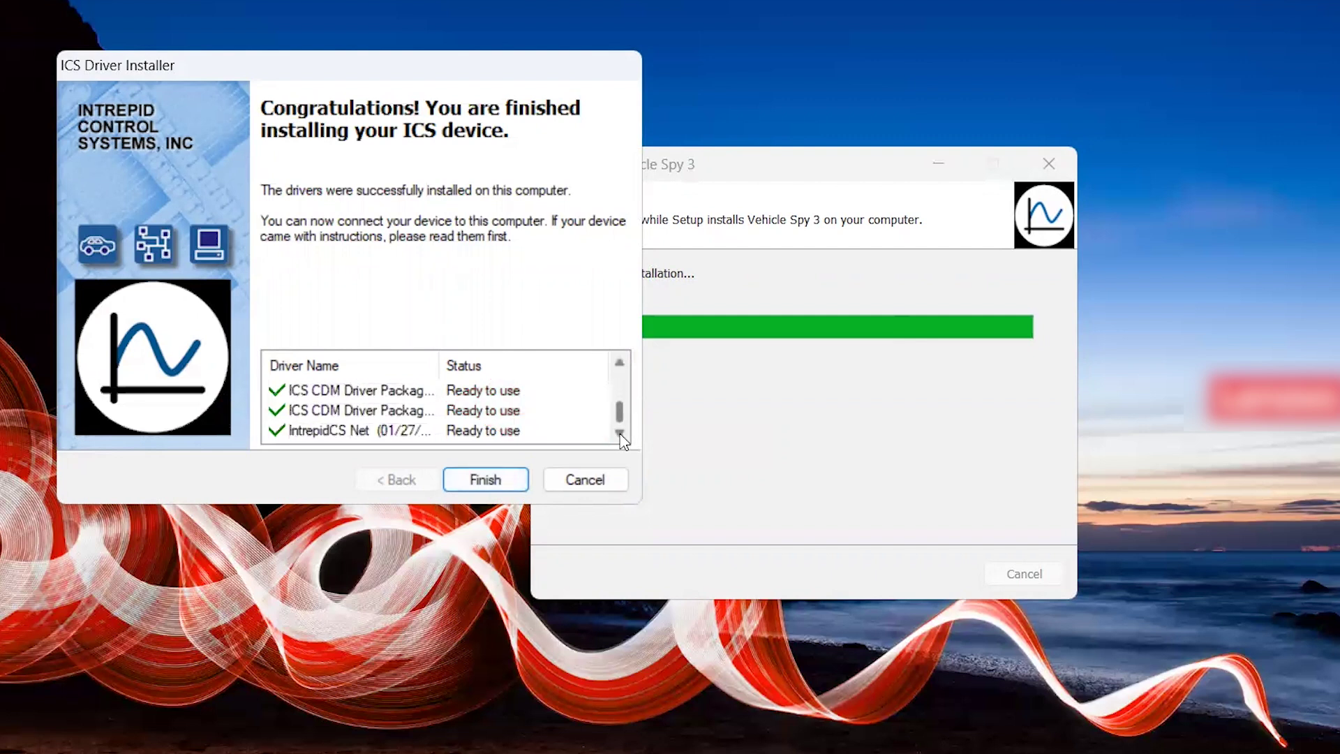
pyautogui.click(487, 480)
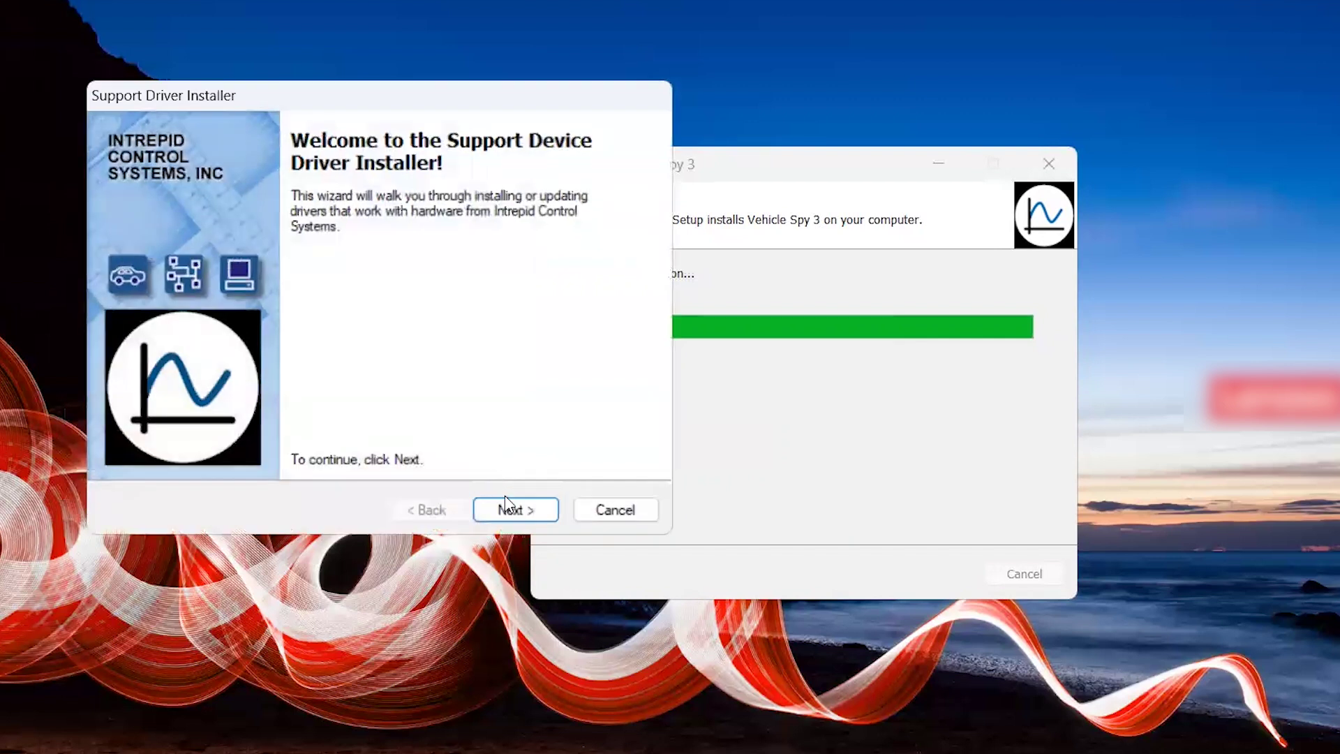
# Run the Support Driver Installer through to completion.
pyautogui.click(515, 501)
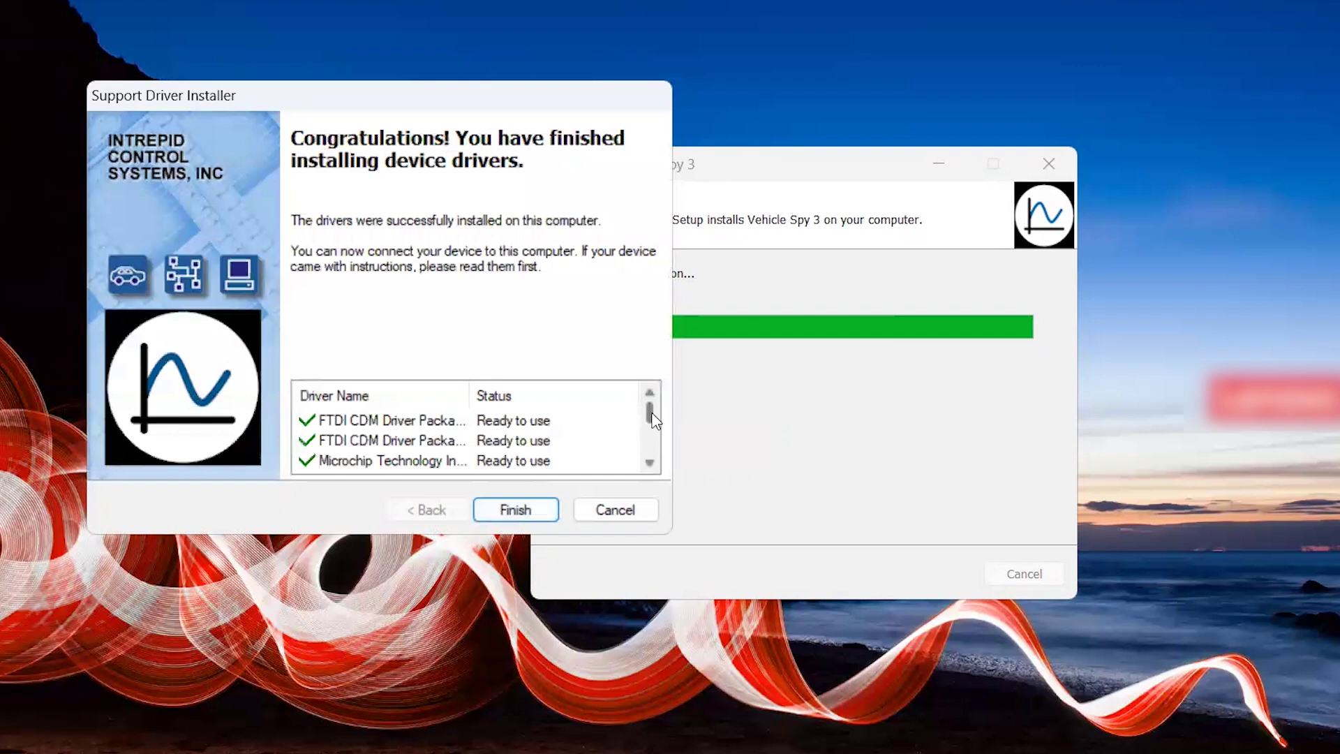
pyautogui.scroll(-2, 652, 426)
pyautogui.click(530, 509)
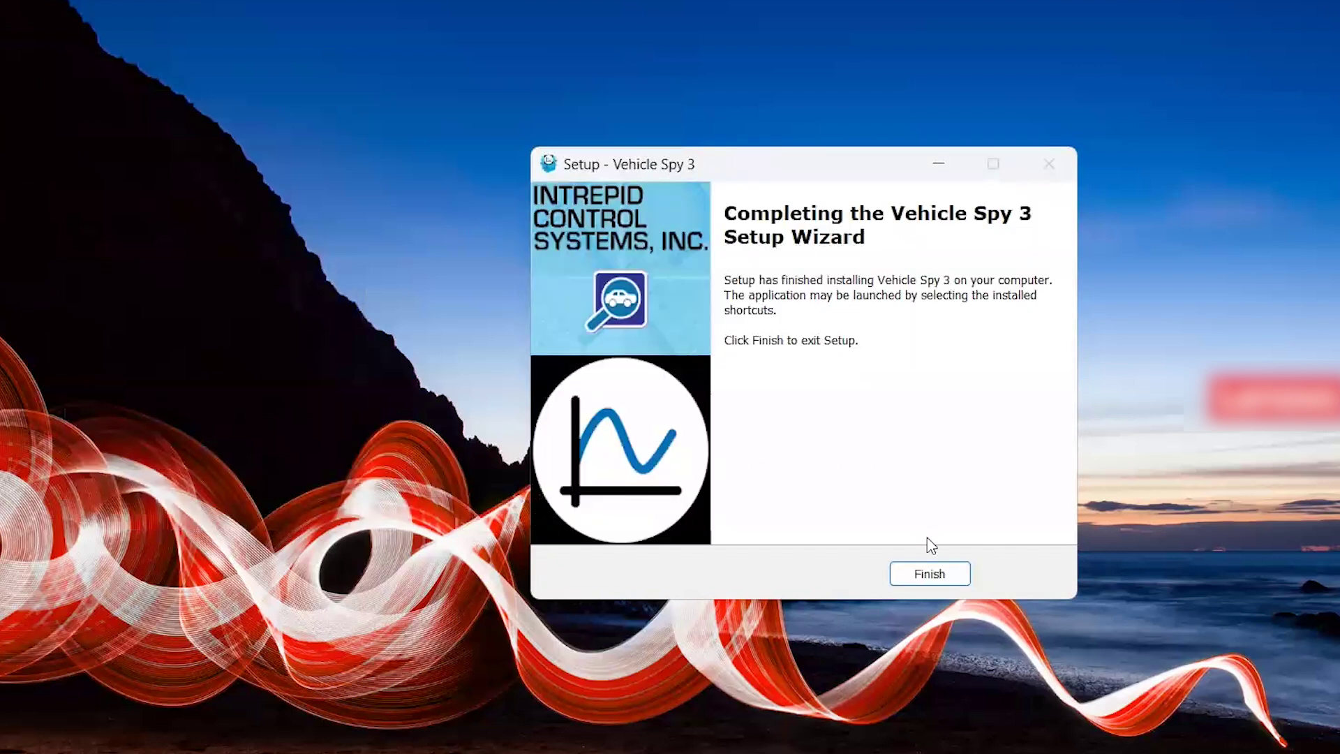
# Close the finished Vehicle Spy 3 Setup and launch Vehicle Spy 3 from the desktop icon.
pyautogui.click(928, 574)
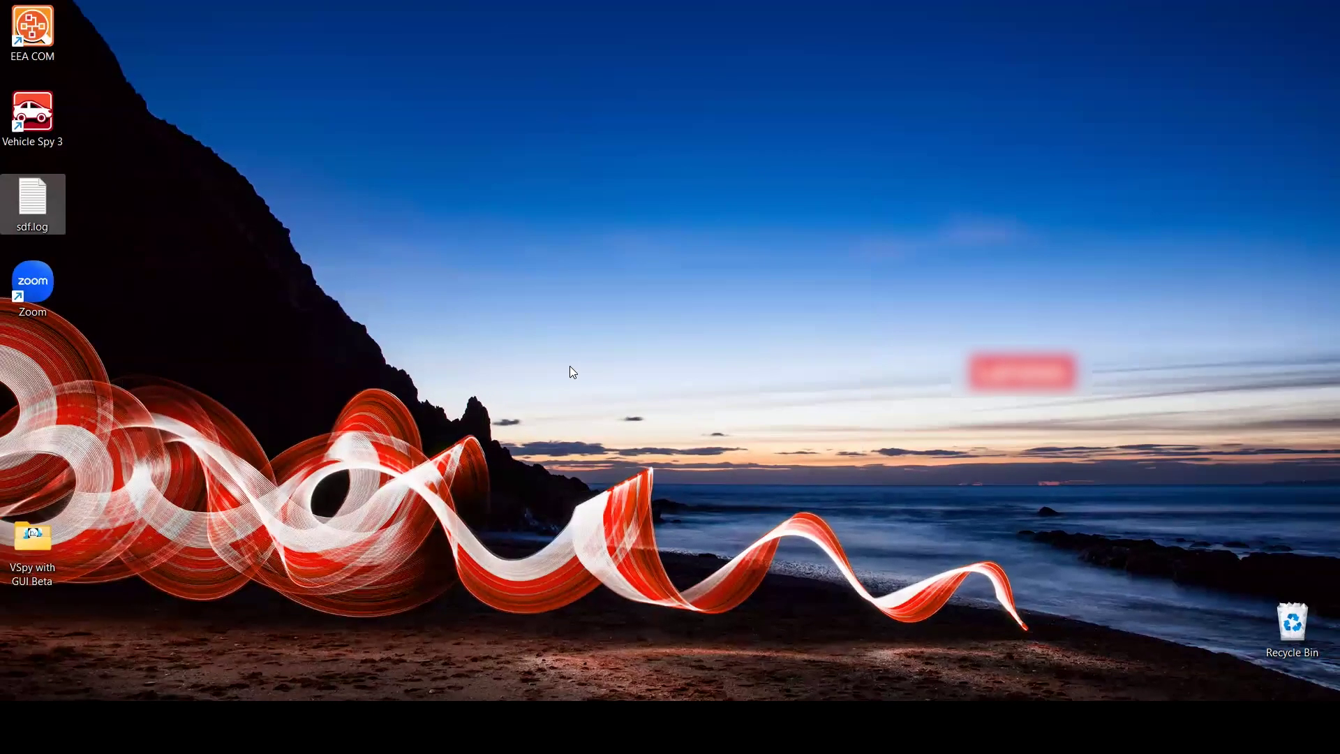
pyautogui.doubleClick(42, 120)
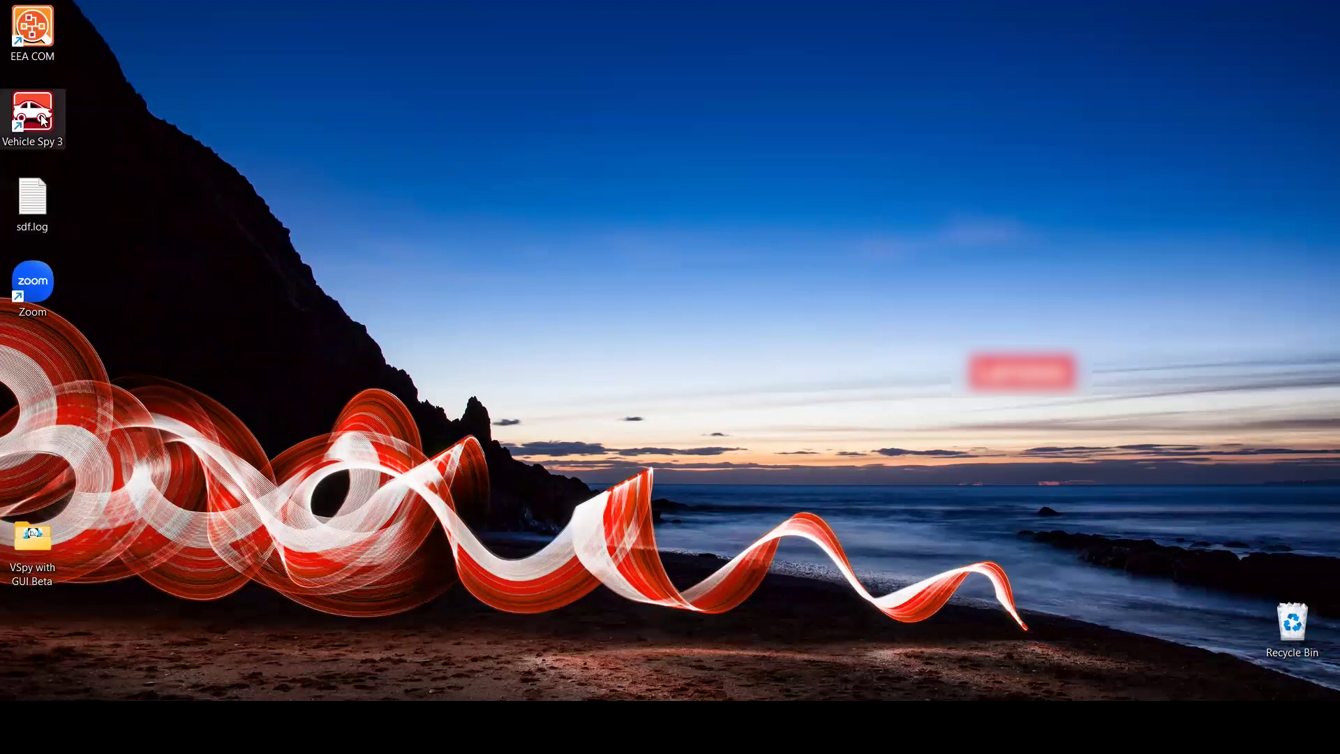